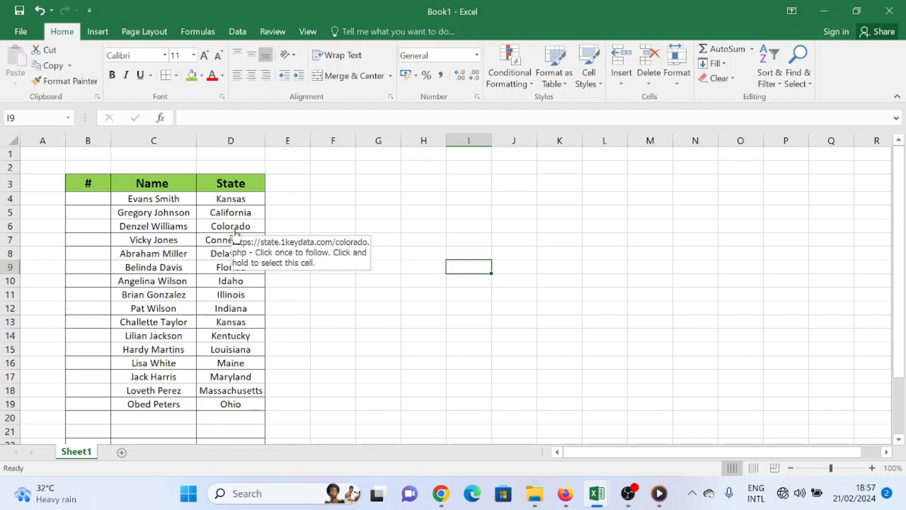
pyautogui.click(88, 202)
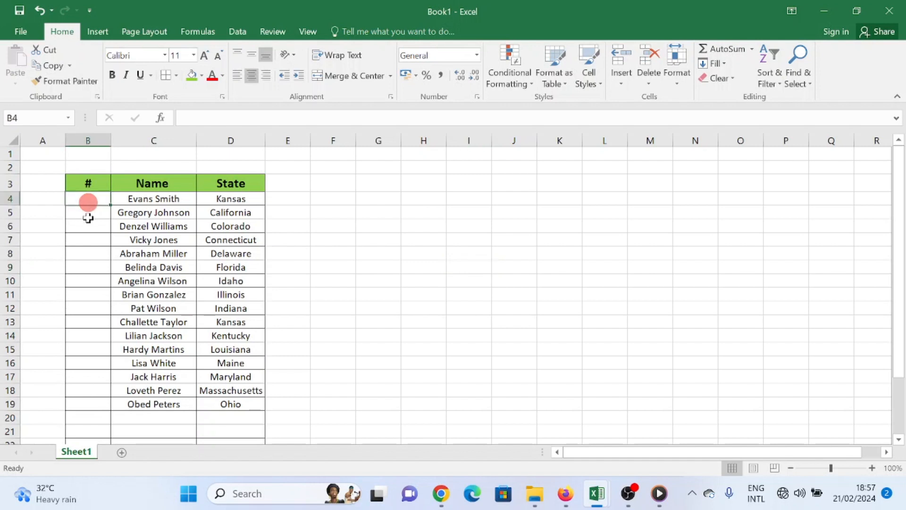
pyautogui.click(88, 216)
pyautogui.click(86, 240)
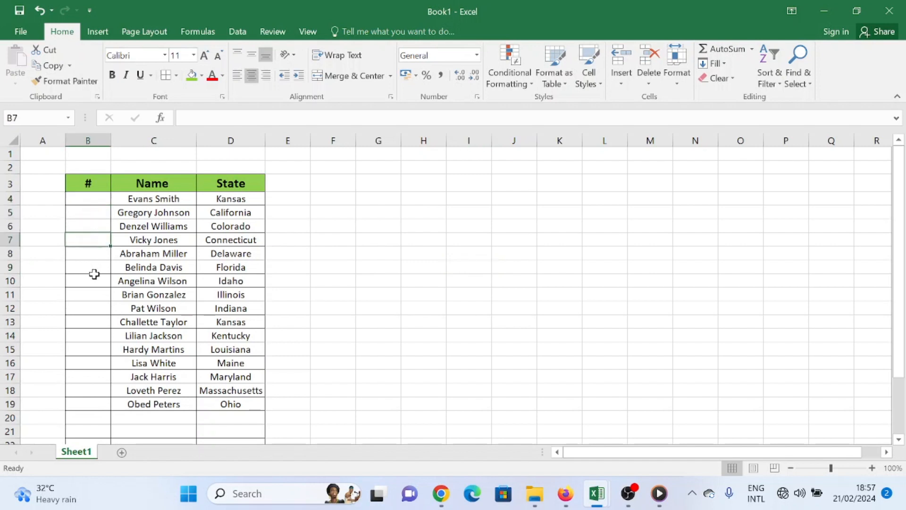
# Enter 1 and 2 in B4 and B5 and extend the series down to 16 in B19.
pyautogui.click(89, 202)
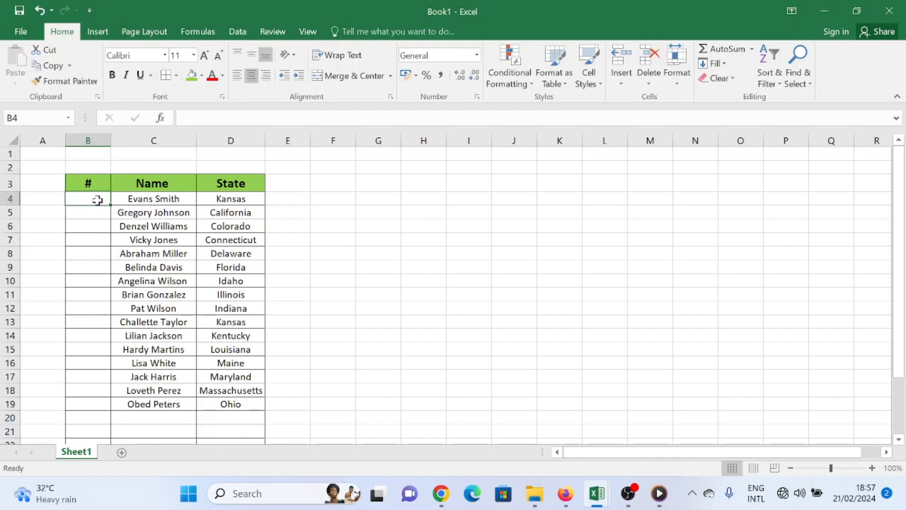
pyautogui.write('1')
pyautogui.click(95, 216)
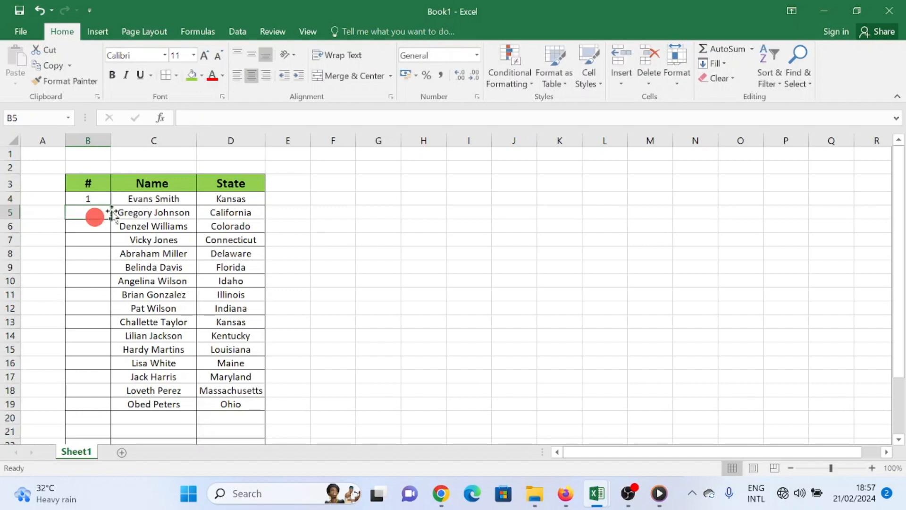
pyautogui.write('2')
pyautogui.click(92, 201)
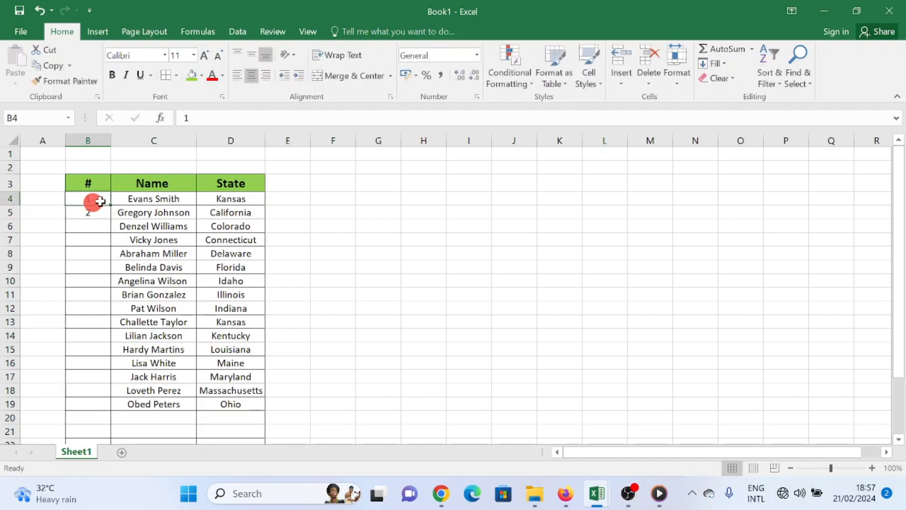
pyautogui.moveTo(99, 201); pyautogui.dragTo(100, 406)
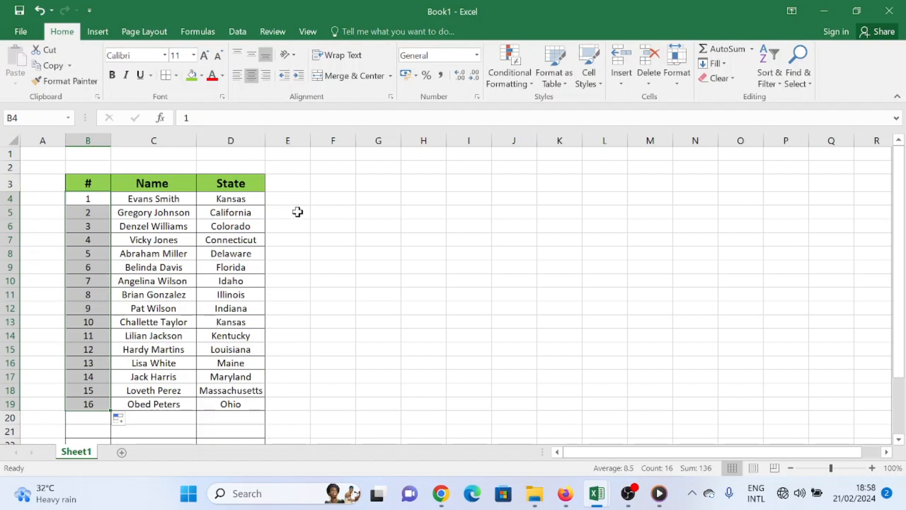
pyautogui.click(347, 280)
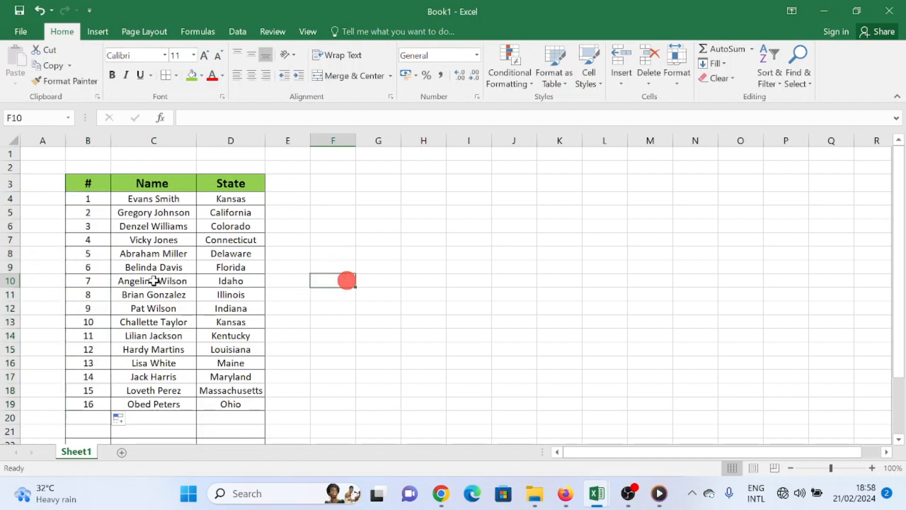
# Delete the entire sheet row 11, the table entry numbered 8.
pyautogui.click(11, 294)
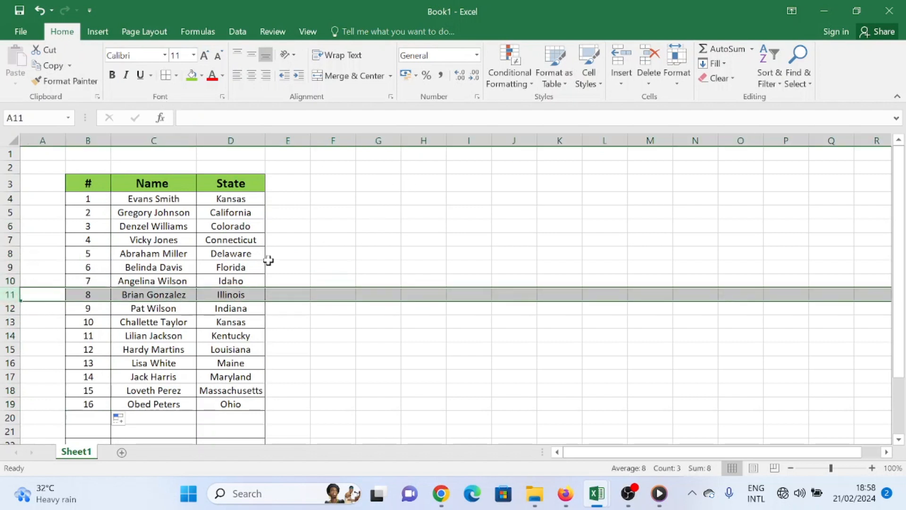
pyautogui.rightClick(282, 296)
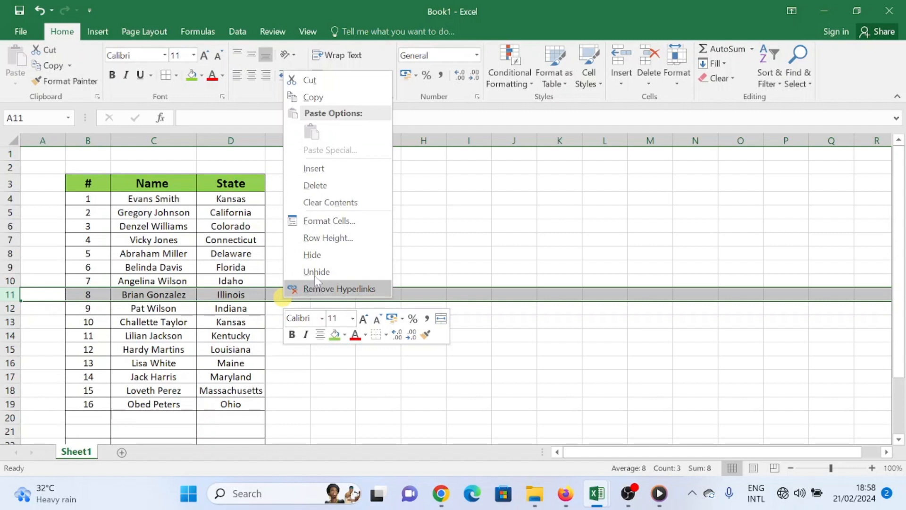
pyautogui.click(347, 182)
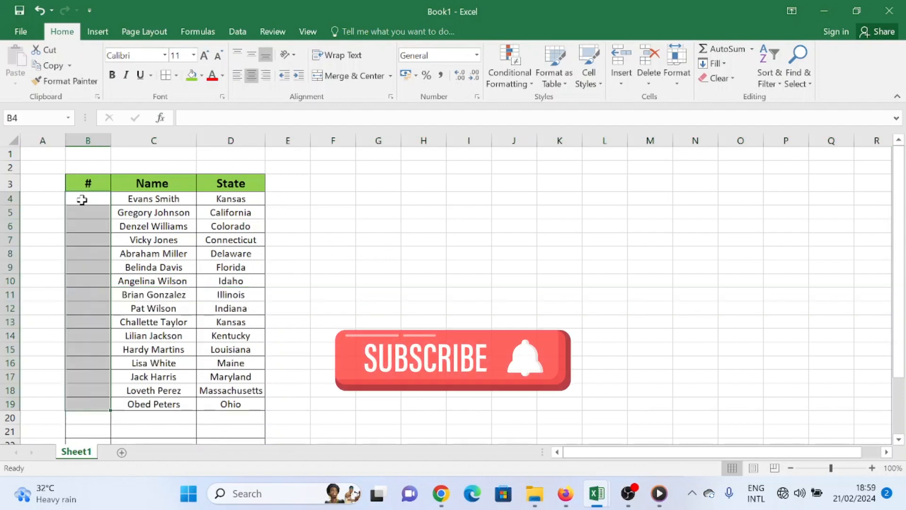
# Number the # column again by entering 1 and 2 in B4 and B5 and auto-filling the series through B19.
pyautogui.click(88, 200)
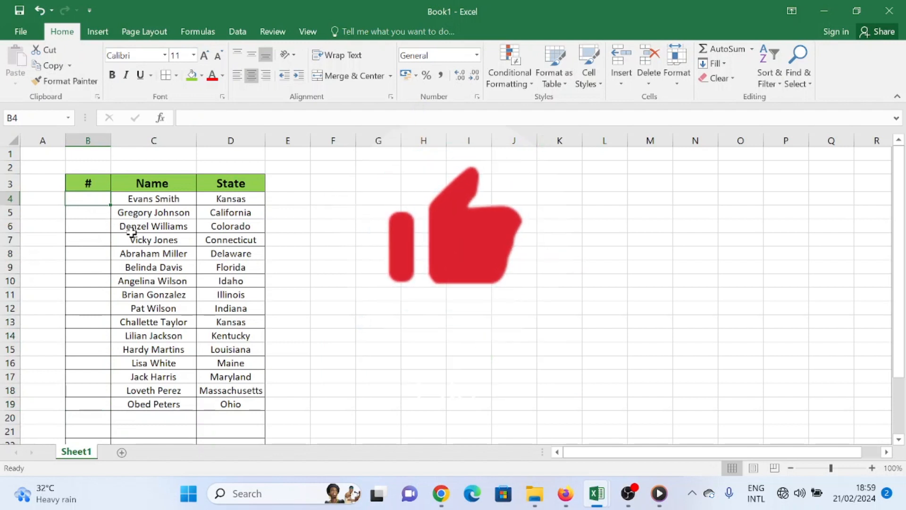
pyautogui.write('1')
pyautogui.click(89, 213)
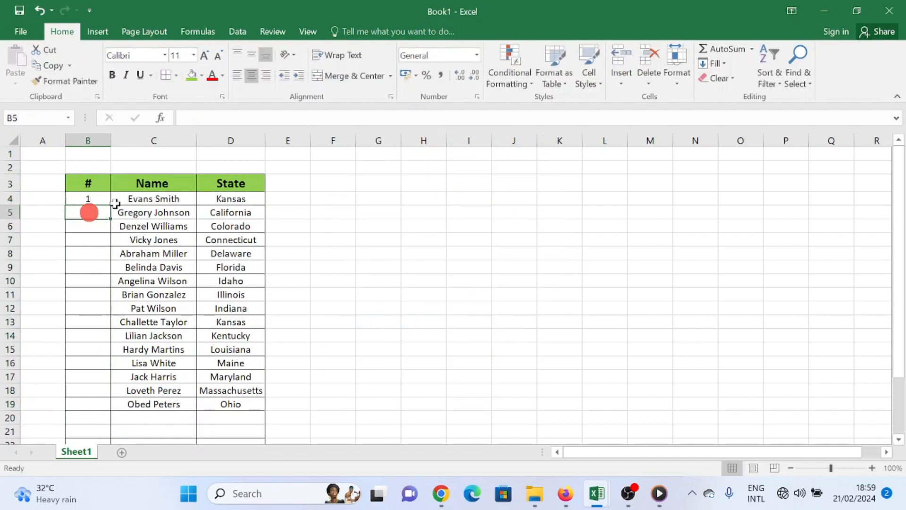
pyautogui.write('2')
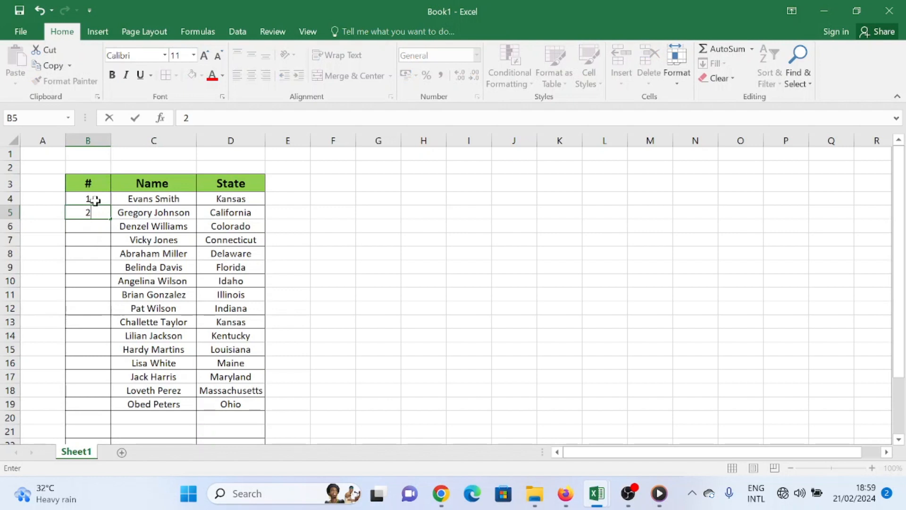
pyautogui.click(94, 200)
pyautogui.moveTo(95, 200); pyautogui.dragTo(101, 210)
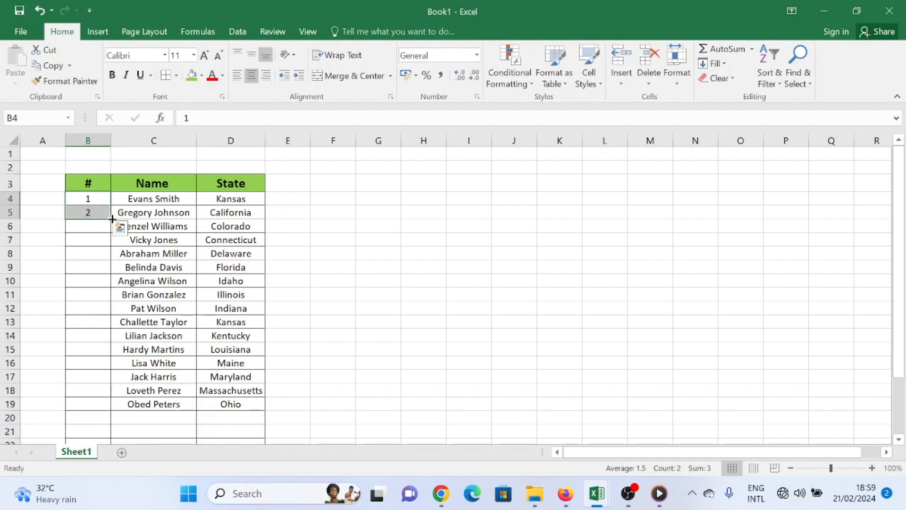
pyautogui.doubleClick(111, 219)
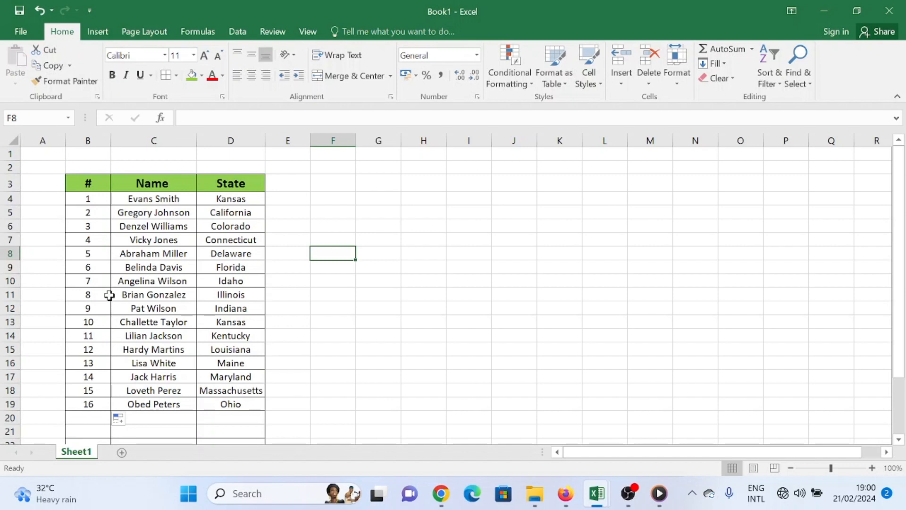
# Clear all the serial numbers in B4:B19 of the # column.
pyautogui.click(95, 199)
pyautogui.moveTo(102, 199); pyautogui.dragTo(102, 403)
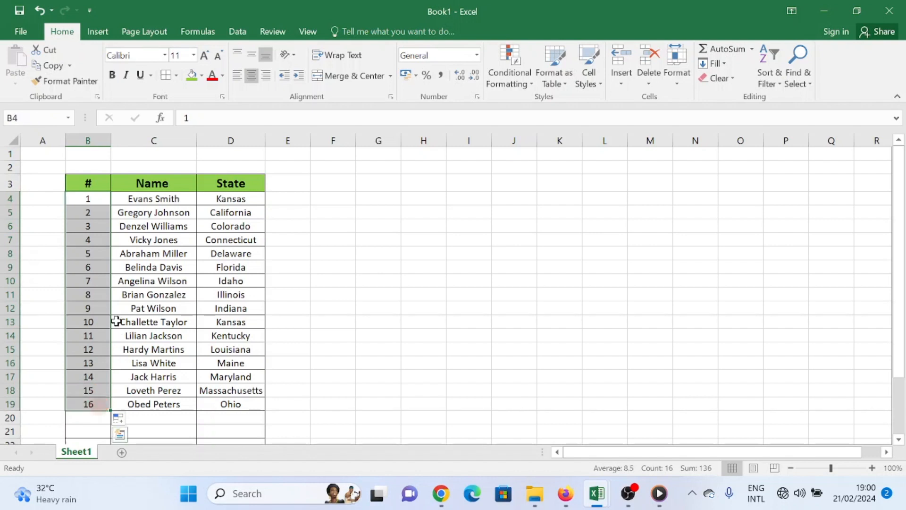
pyautogui.press('Delete')
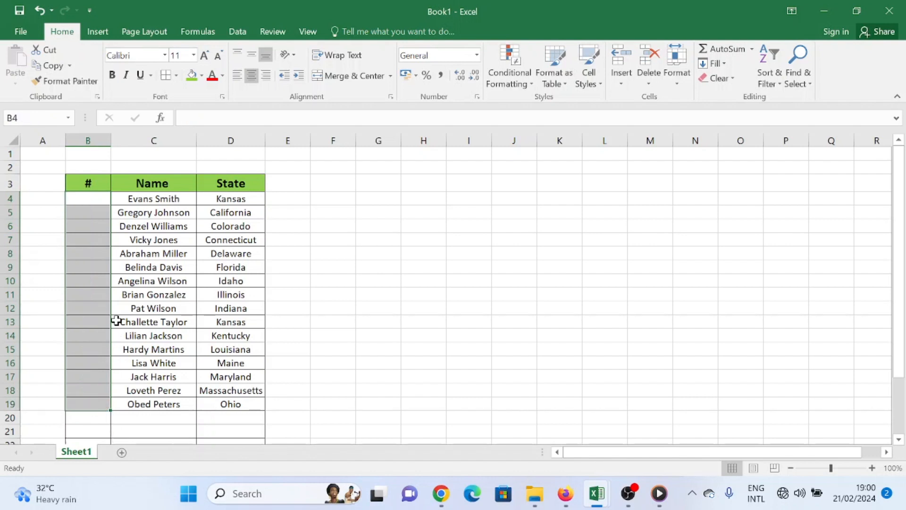
# Insert an entire blank row at row 11, in the middle of the table.
pyautogui.click(88, 295)
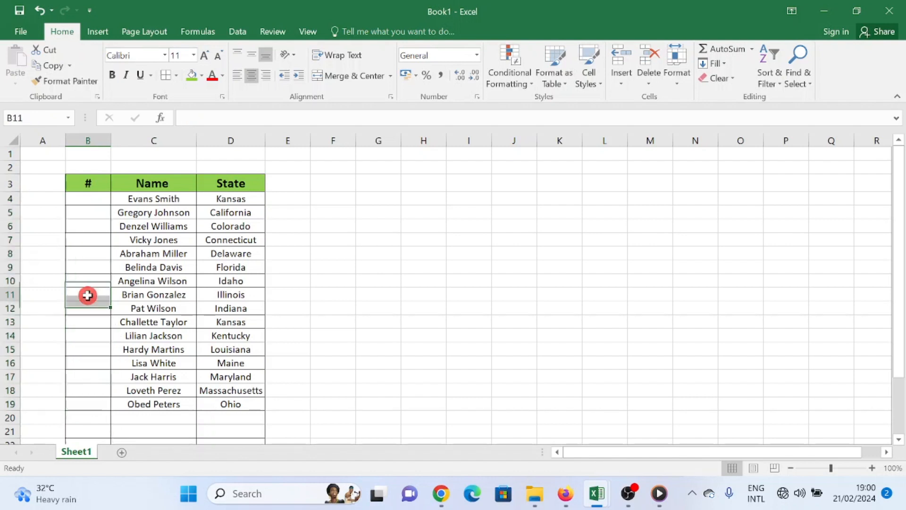
pyautogui.rightClick(88, 296)
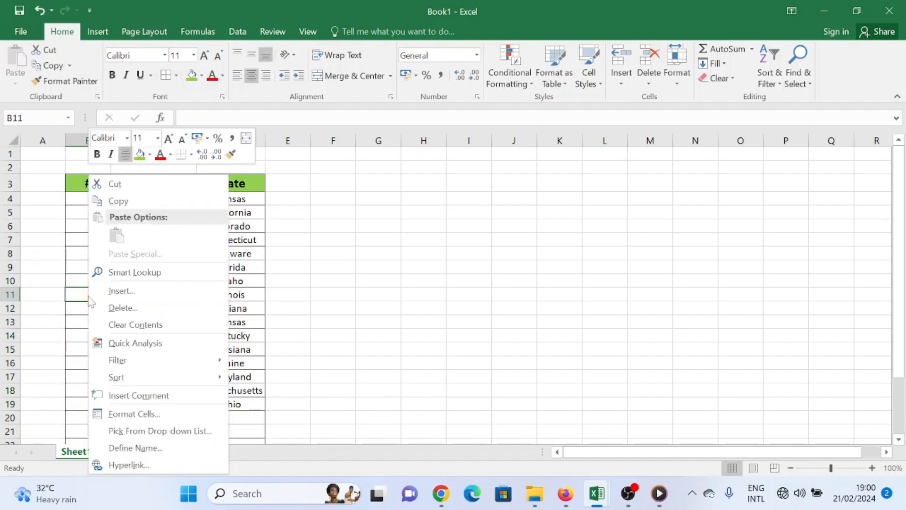
pyautogui.click(139, 292)
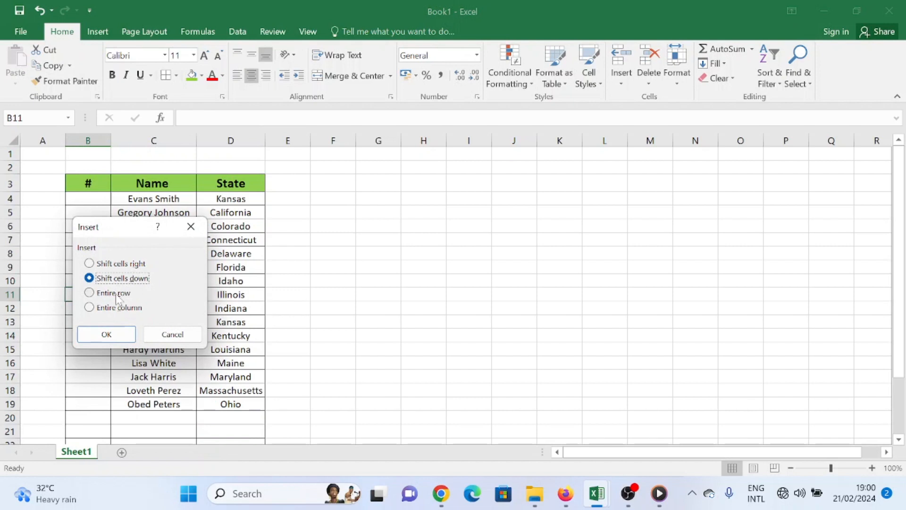
pyautogui.click(115, 293)
pyautogui.click(114, 333)
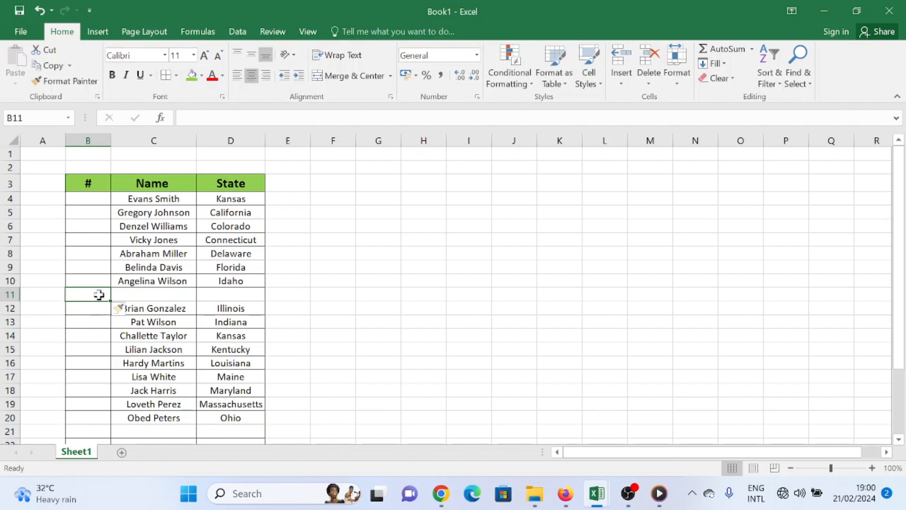
# Enter 1 and 2 in B4 and B5 and auto-fill the series down to B10, above the blank row.
pyautogui.click(92, 201)
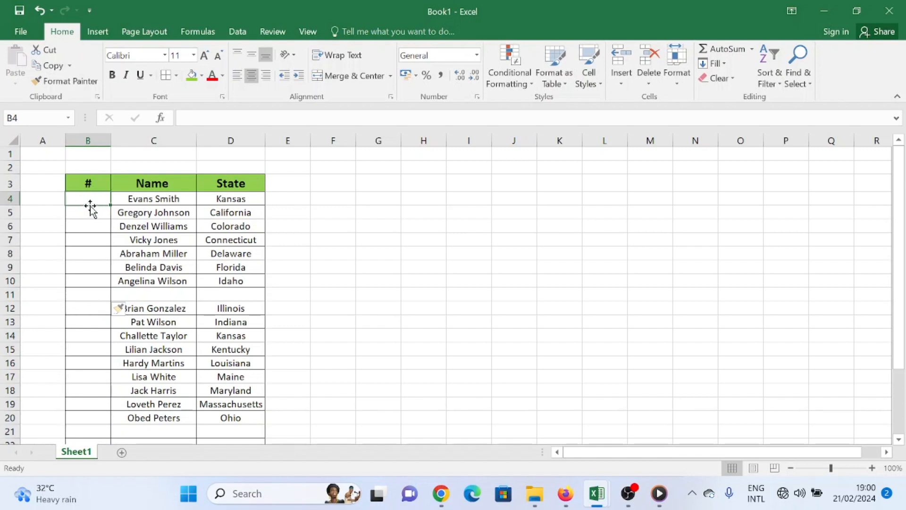
pyautogui.write('1')
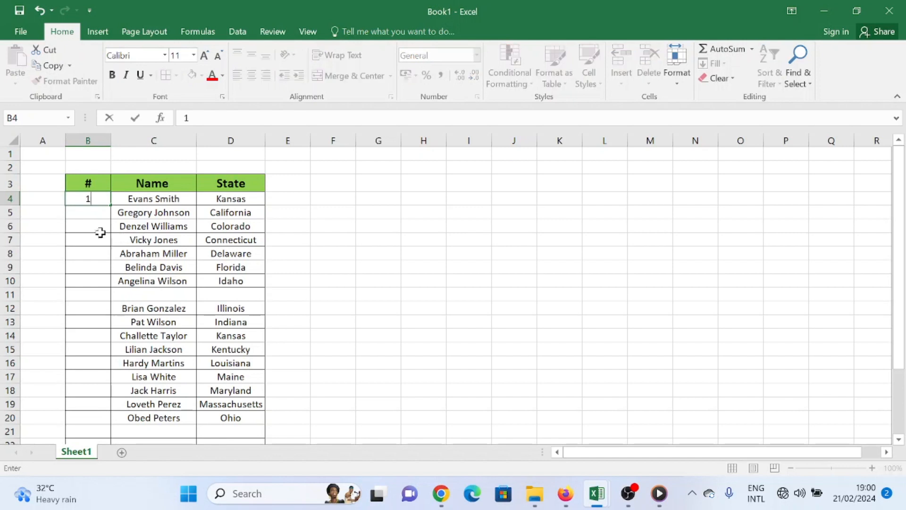
pyautogui.click(84, 211)
pyautogui.write('2')
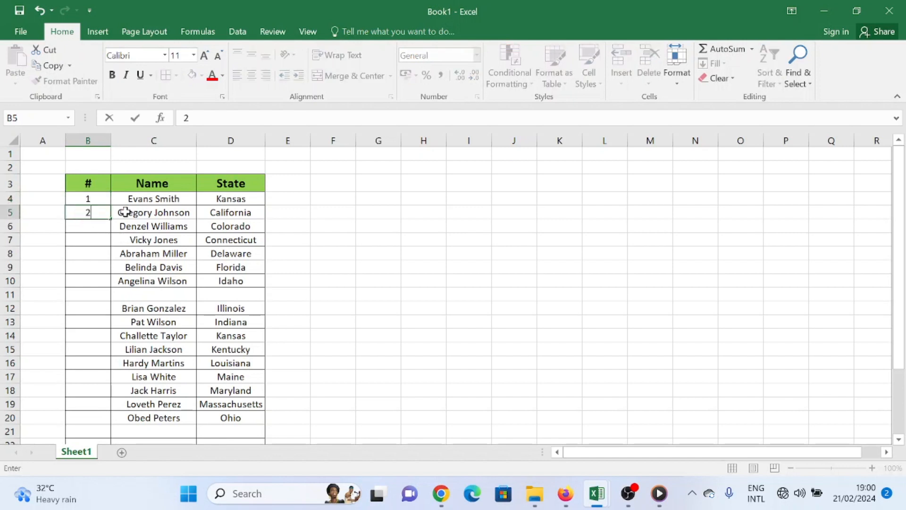
pyautogui.click(95, 200)
pyautogui.moveTo(95, 200); pyautogui.dragTo(95, 210)
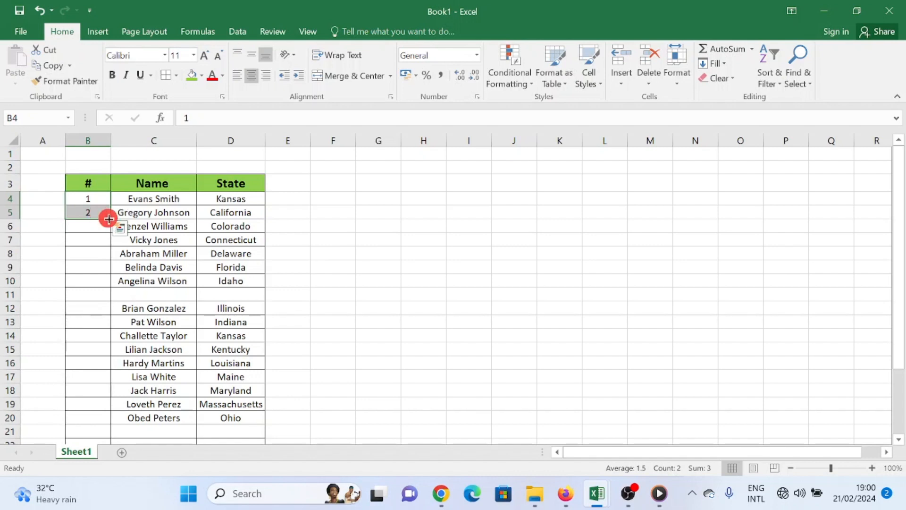
pyautogui.doubleClick(108, 219)
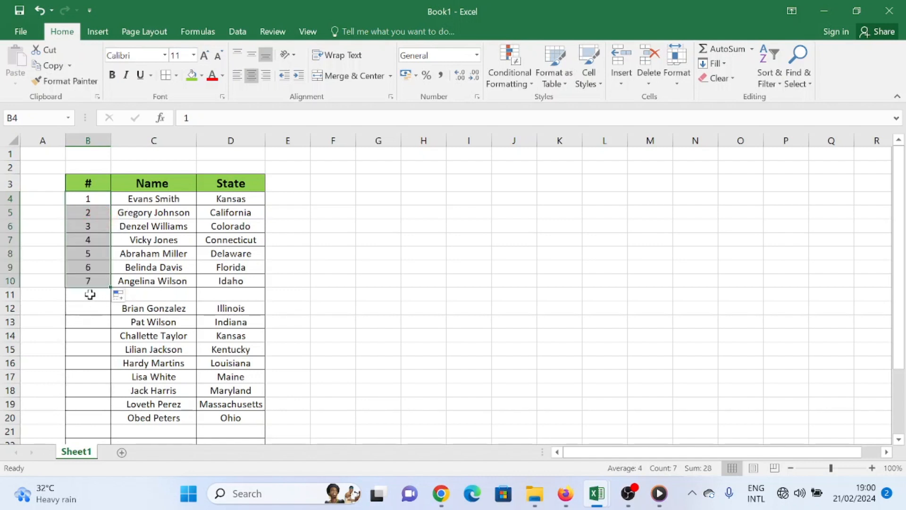
# Delete the blank row 11 from the table.
pyautogui.click(90, 293)
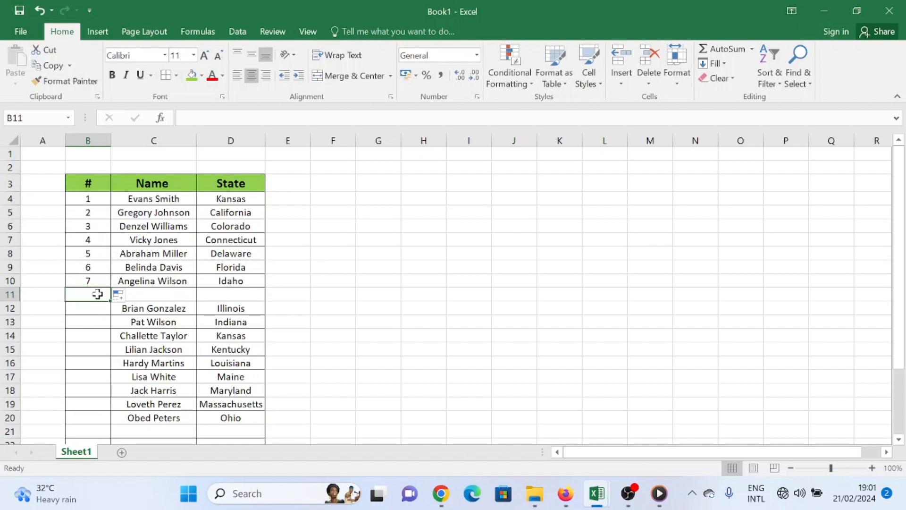
pyautogui.click(10, 294)
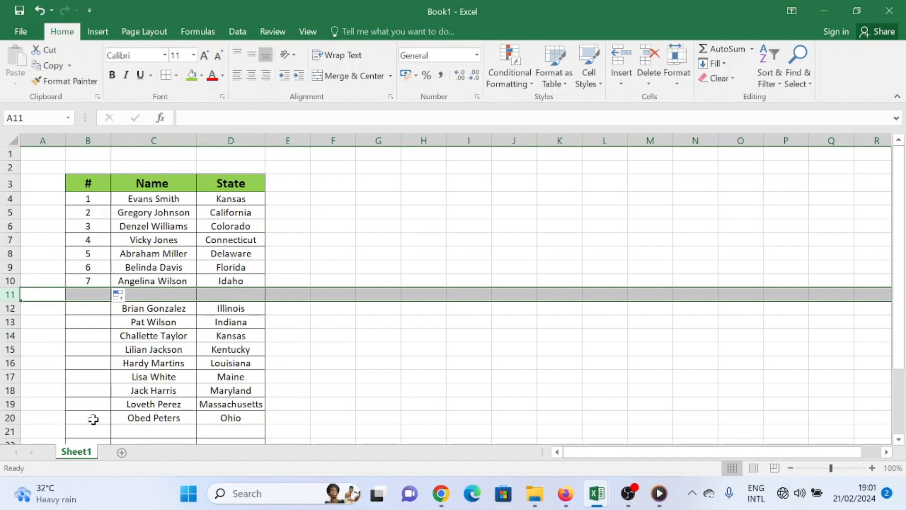
pyautogui.rightClick(88, 294)
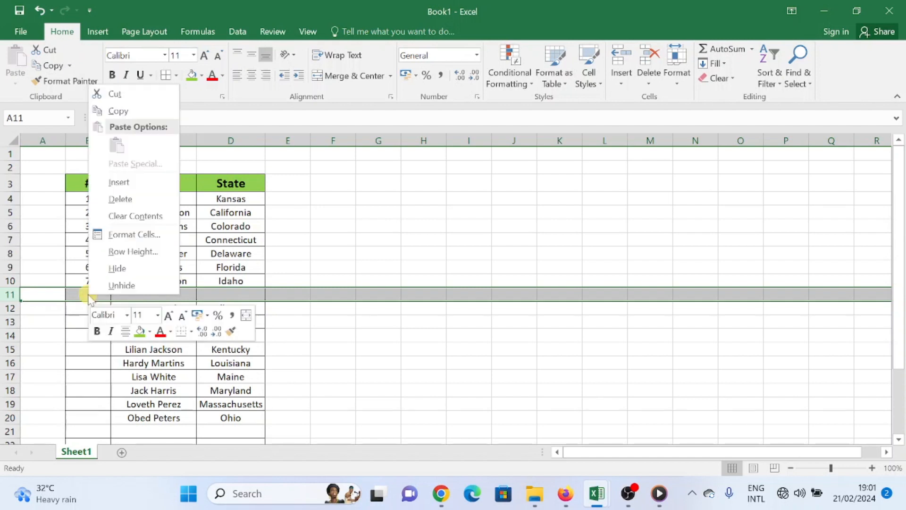
pyautogui.click(154, 200)
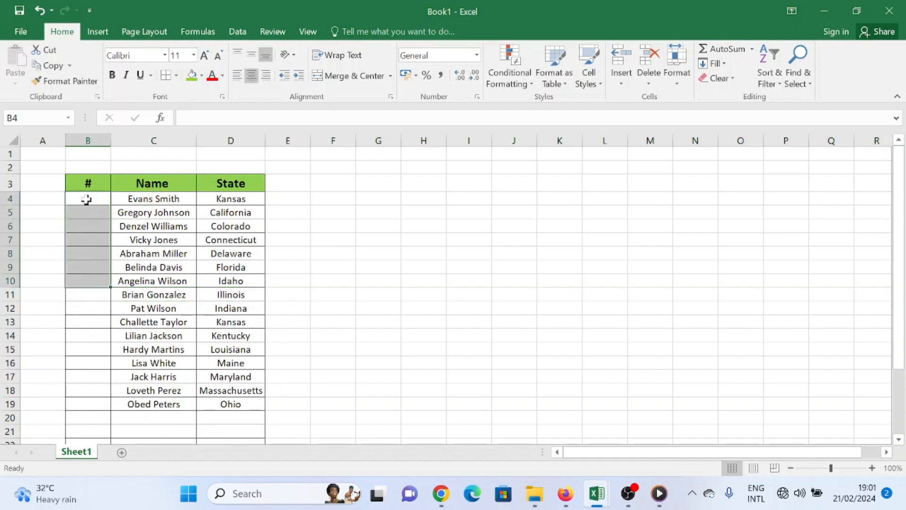
# Enter the formula =ROW() in cell B4, the first row of the # column.
pyautogui.click(88, 200)
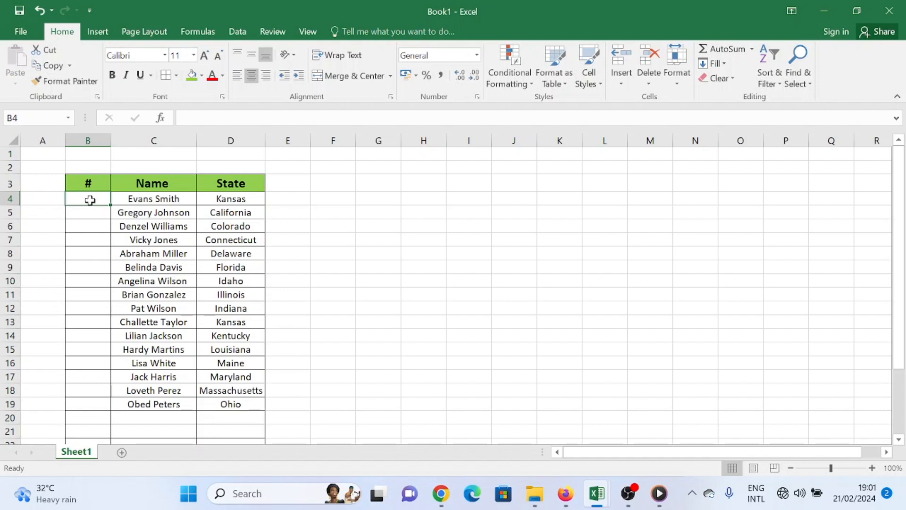
pyautogui.write('=')
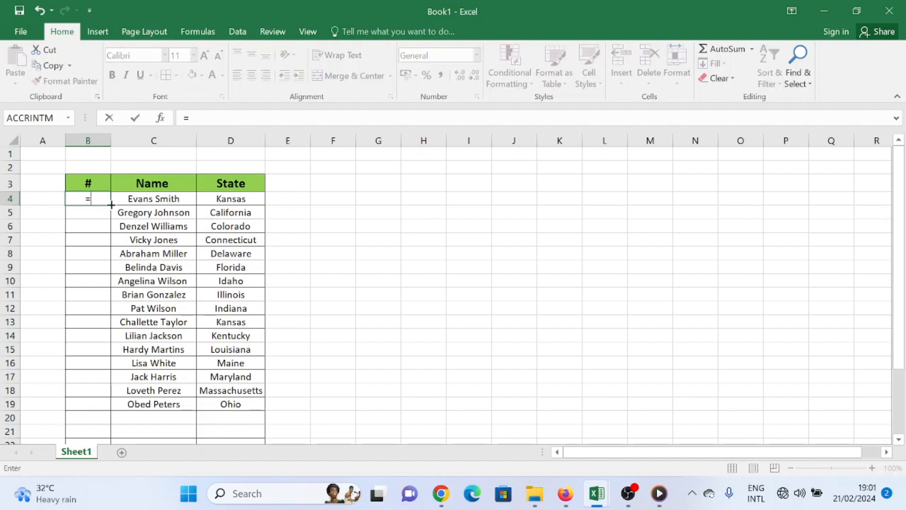
pyautogui.write('ROW')
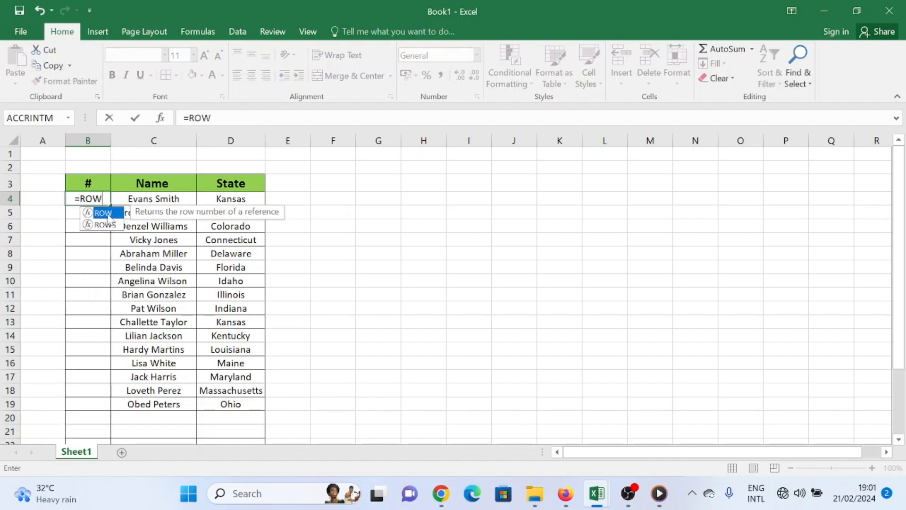
pyautogui.doubleClick(102, 213)
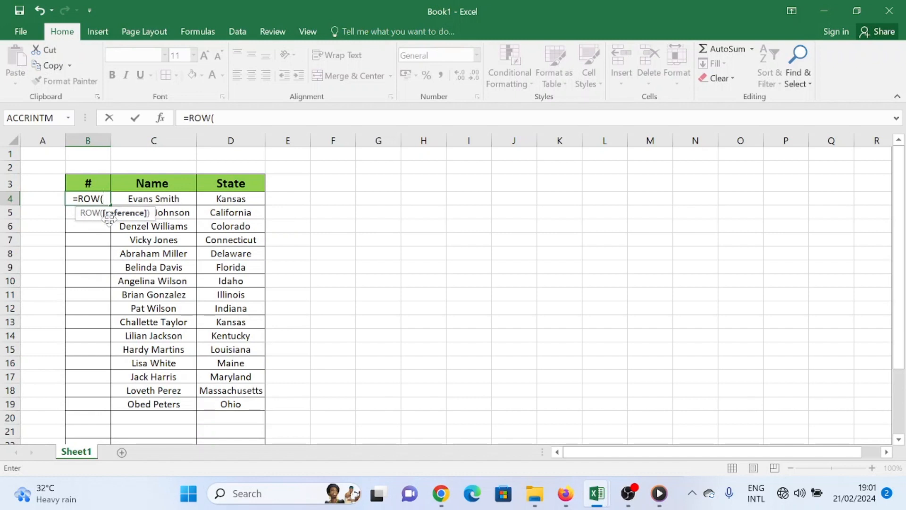
pyautogui.write('0')
pyautogui.press('BackSpace')
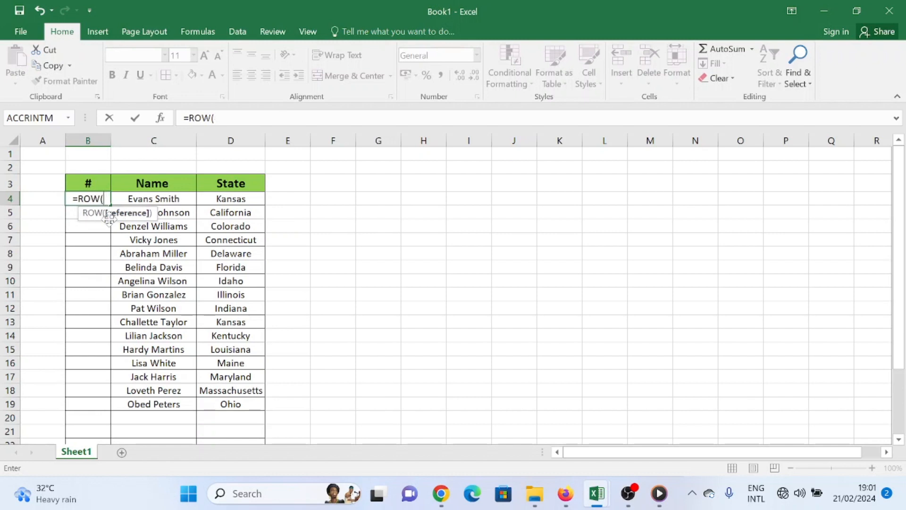
pyautogui.write(')')
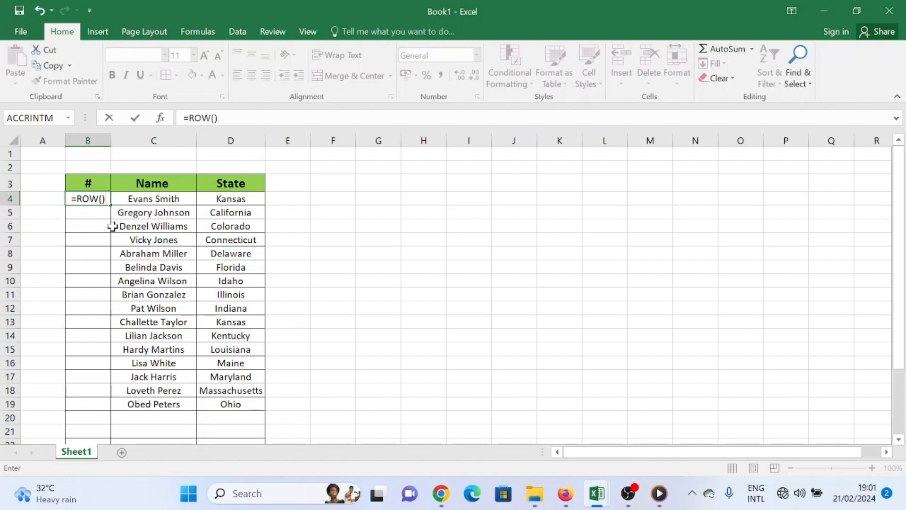
pyautogui.press('Return')
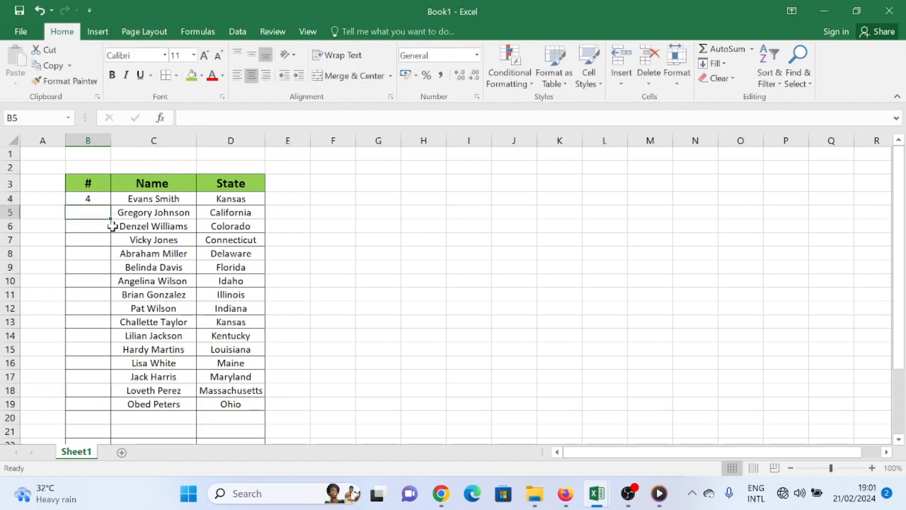
# Change the formula in B4 to =ROW()-3 and auto-fill it down the # column to B19.
pyautogui.click(98, 199)
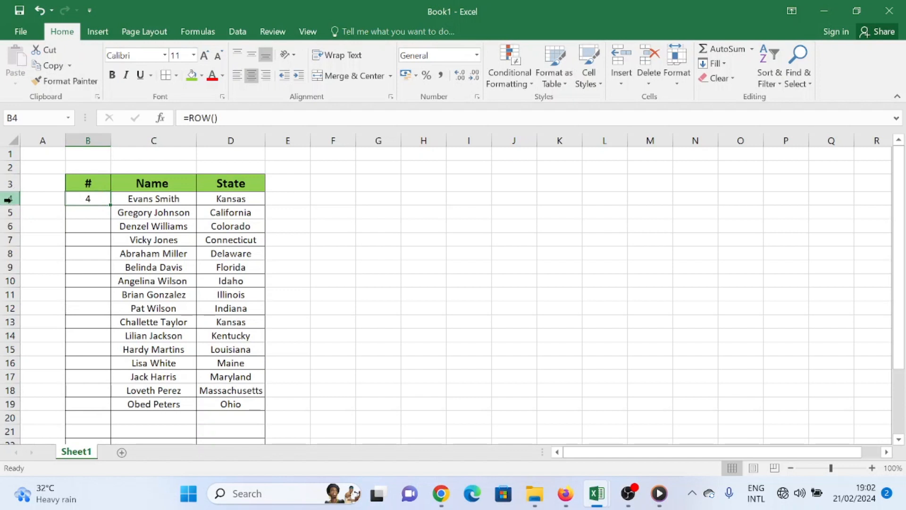
pyautogui.doubleClick(85, 200)
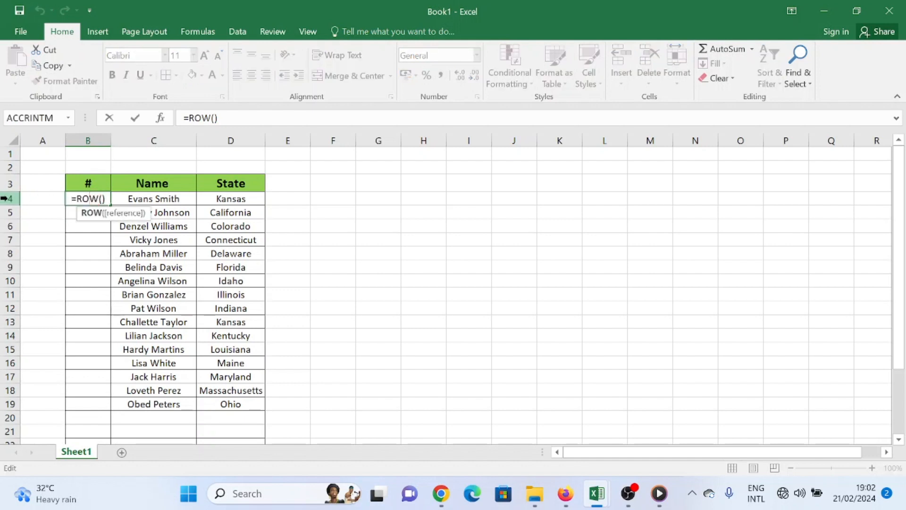
pyautogui.click(89, 226)
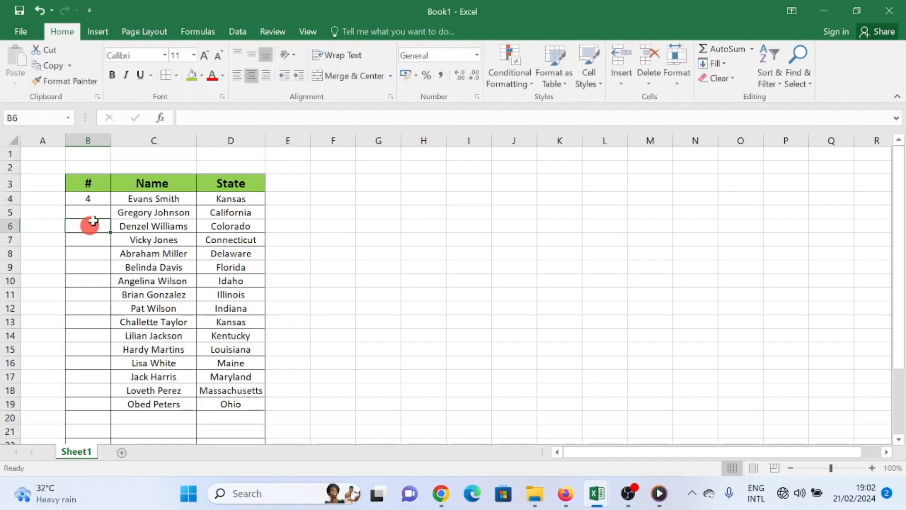
pyautogui.click(91, 197)
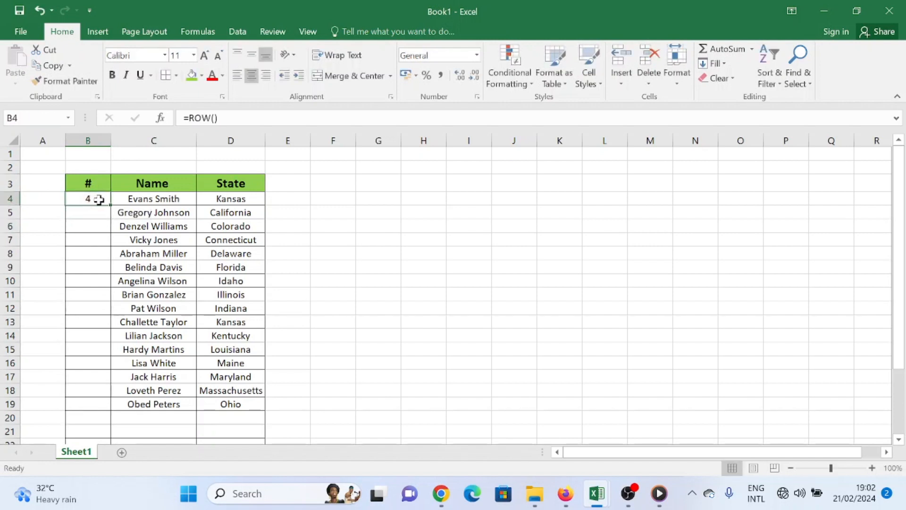
pyautogui.doubleClick(91, 197)
pyautogui.write('-')
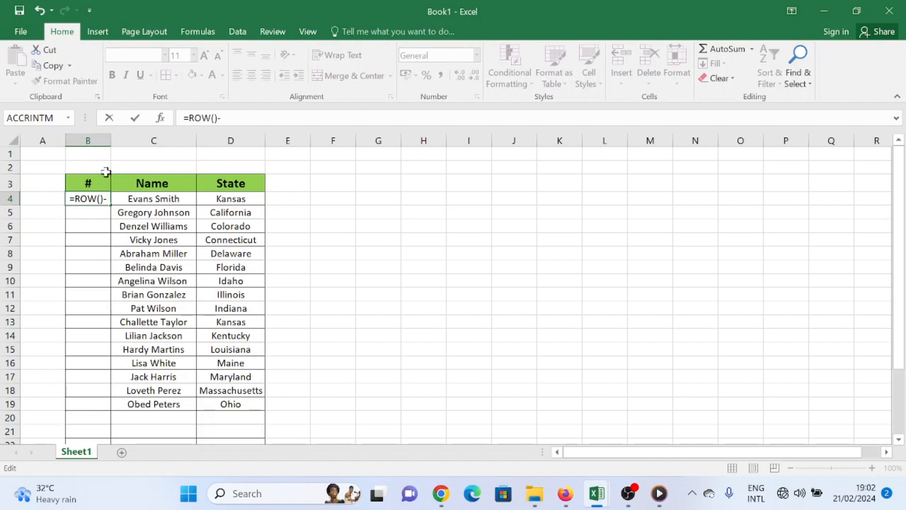
pyautogui.write('3')
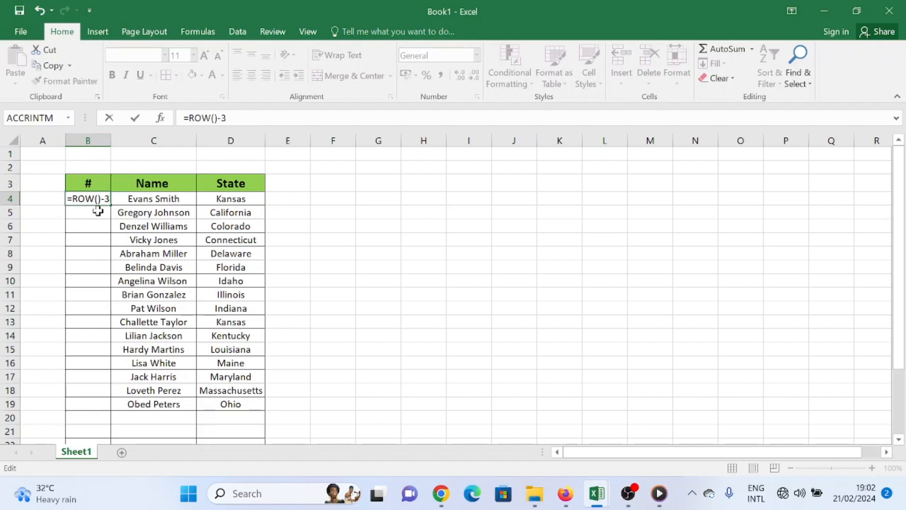
pyautogui.press('Return')
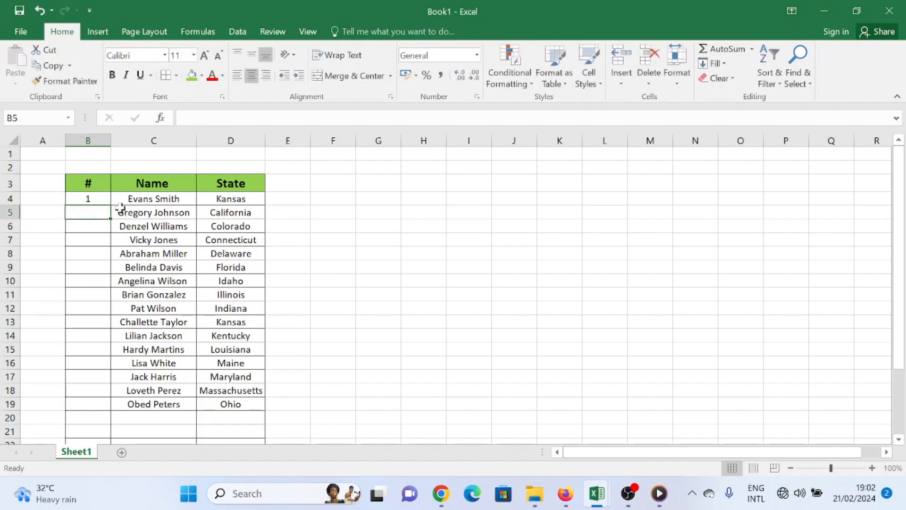
pyautogui.click(93, 198)
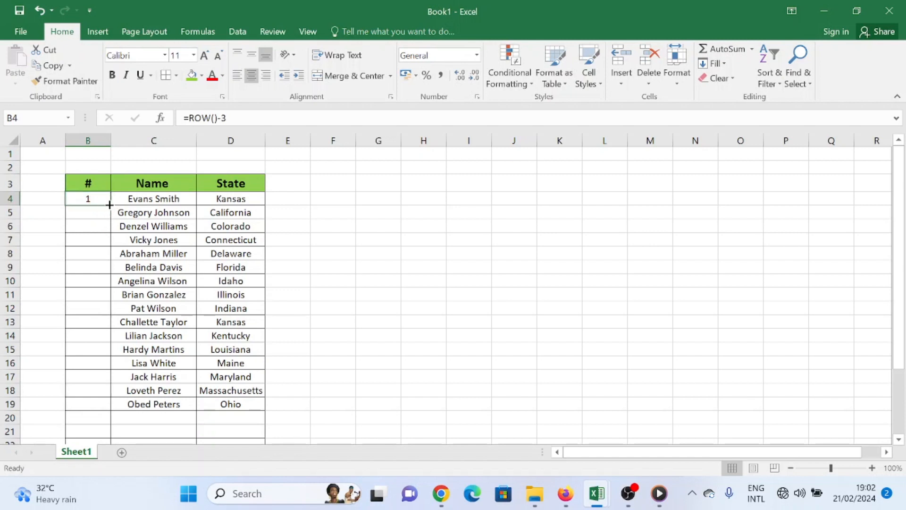
pyautogui.moveTo(109, 205); pyautogui.dragTo(107, 411)
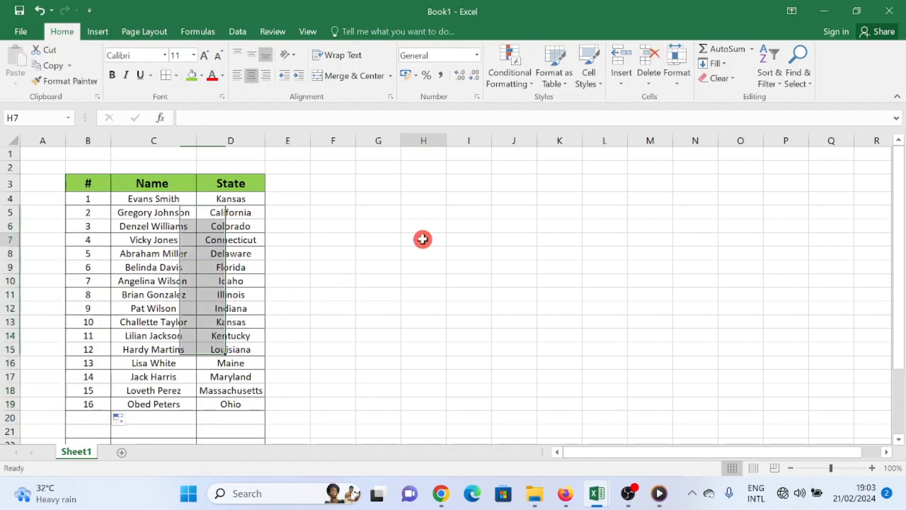
# Delete the entire row 12 to test the automatic numbering, and undo the deletion.
pyautogui.click(11, 295)
pyautogui.click(11, 308)
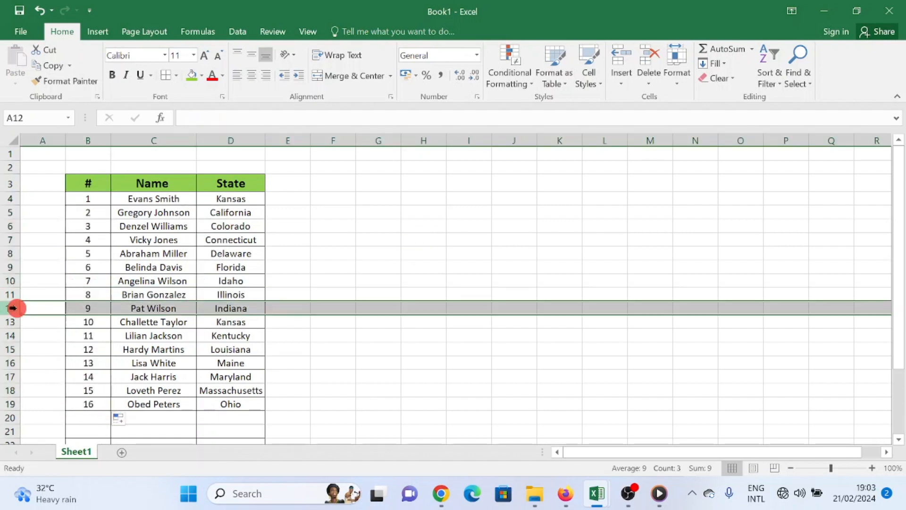
pyautogui.rightClick(100, 307)
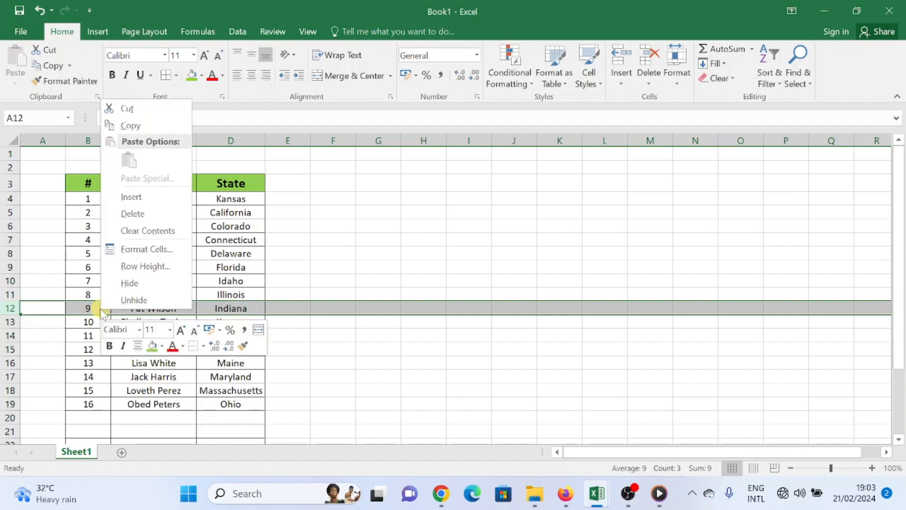
pyautogui.click(157, 215)
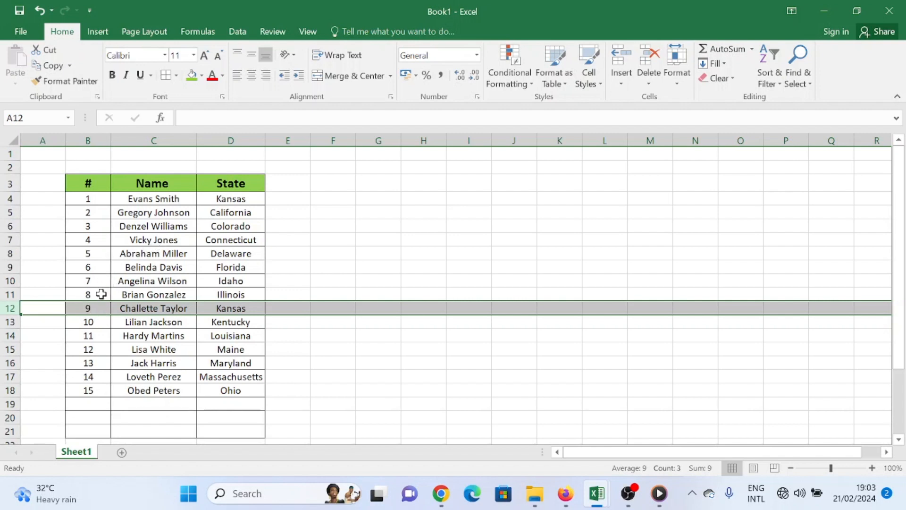
pyautogui.click(39, 11)
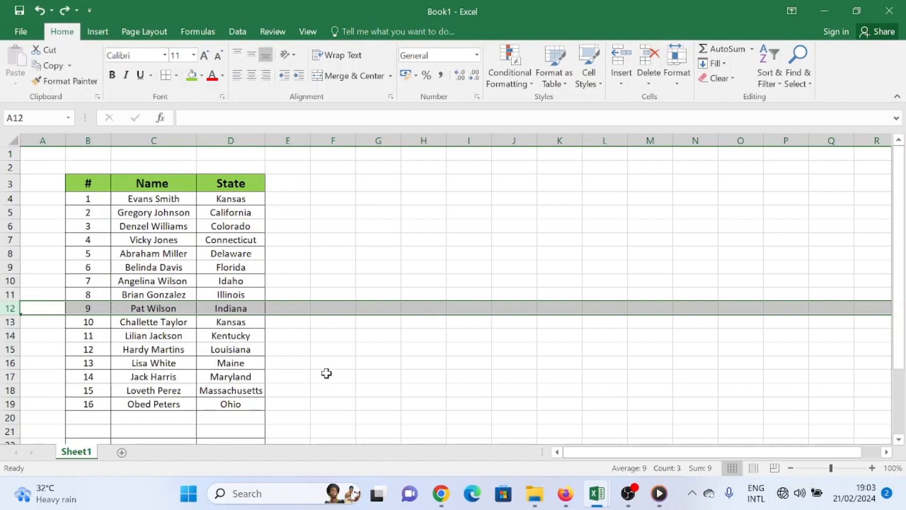